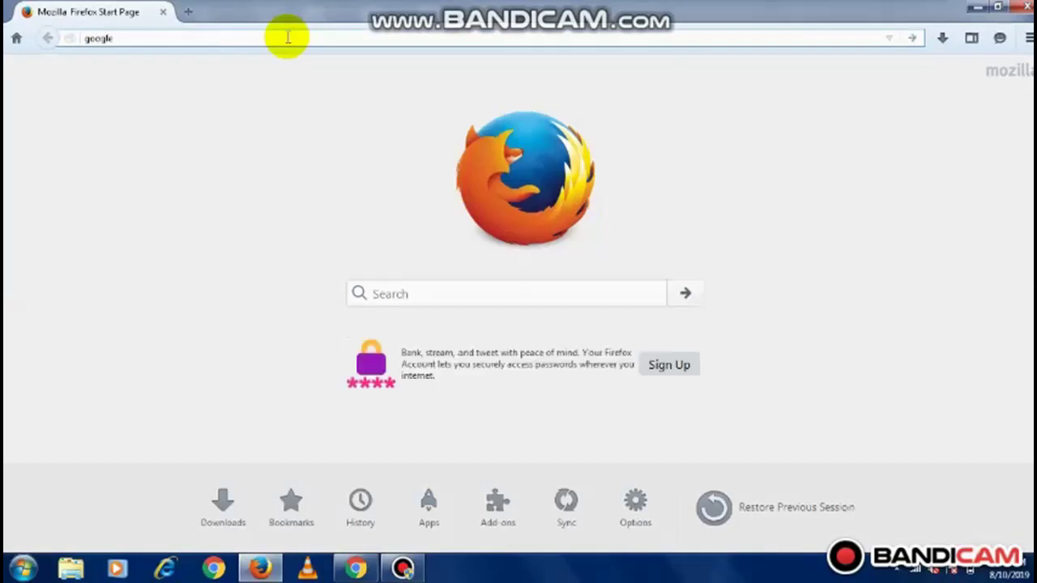
Load Google, type 'epfo' and pick the 'epfo for employees' suggestion
key("Return")
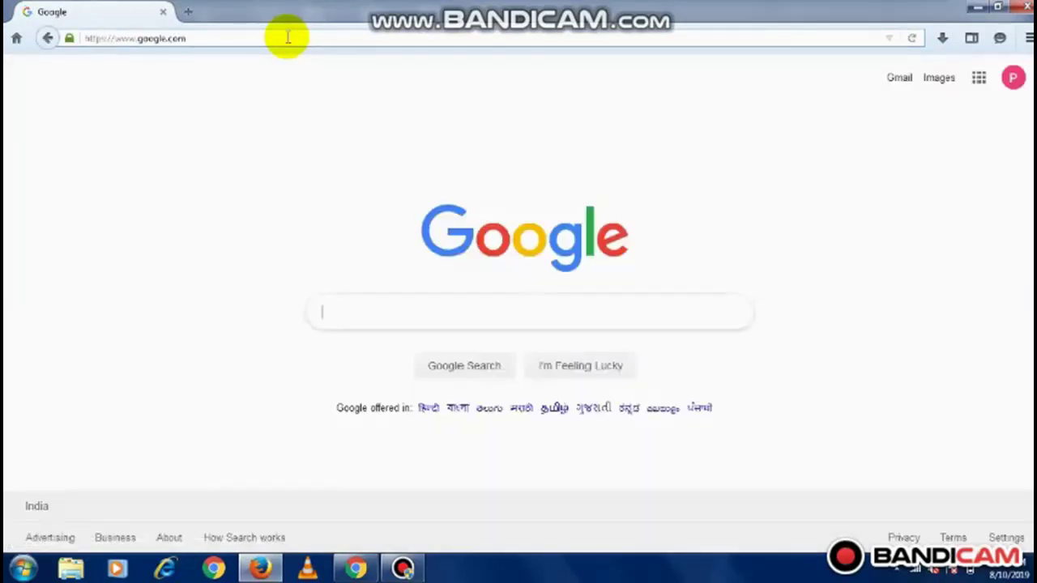
type("e")
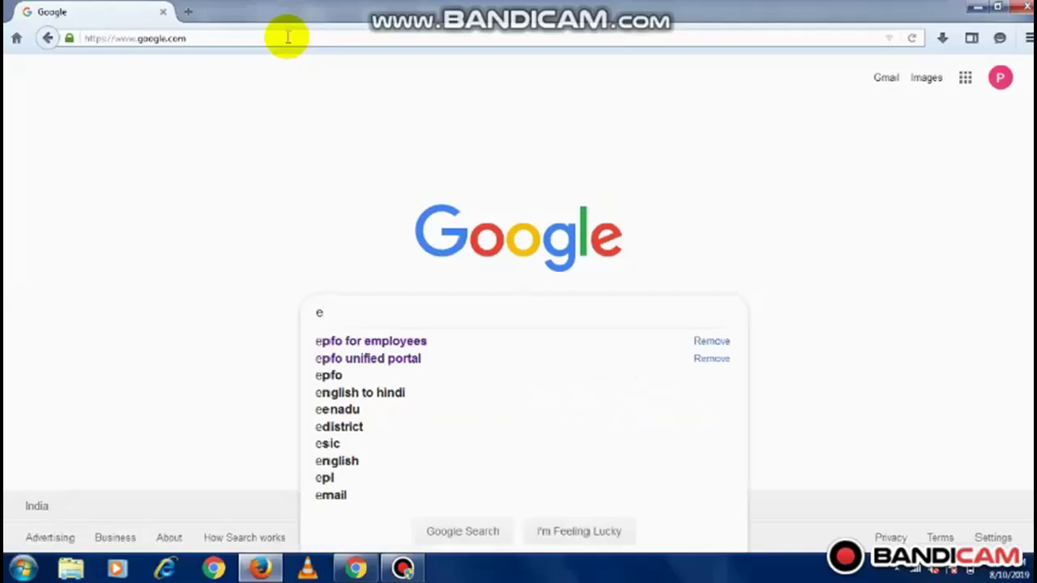
type("pfo")
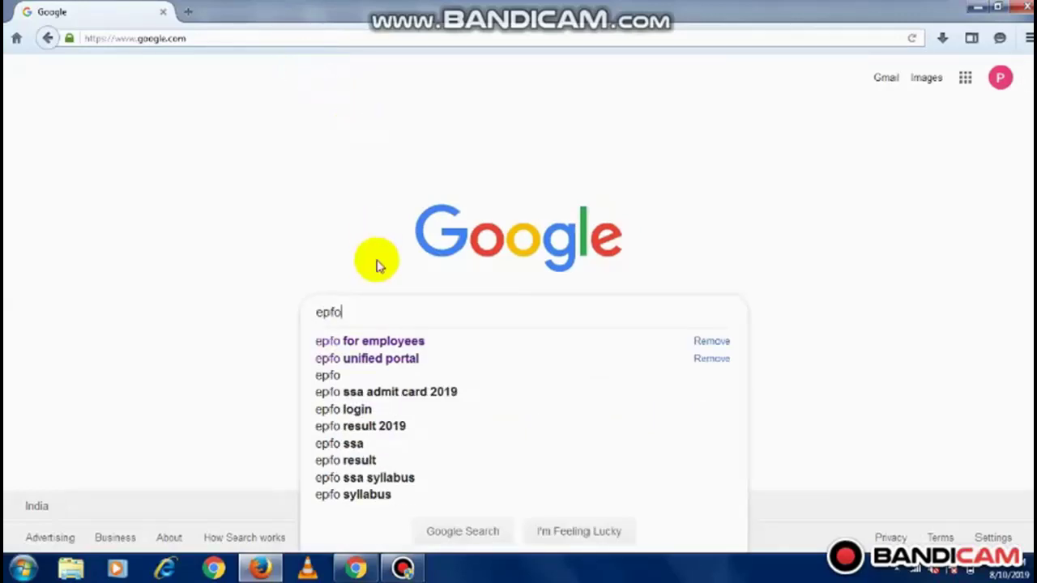
left_click(394, 343)
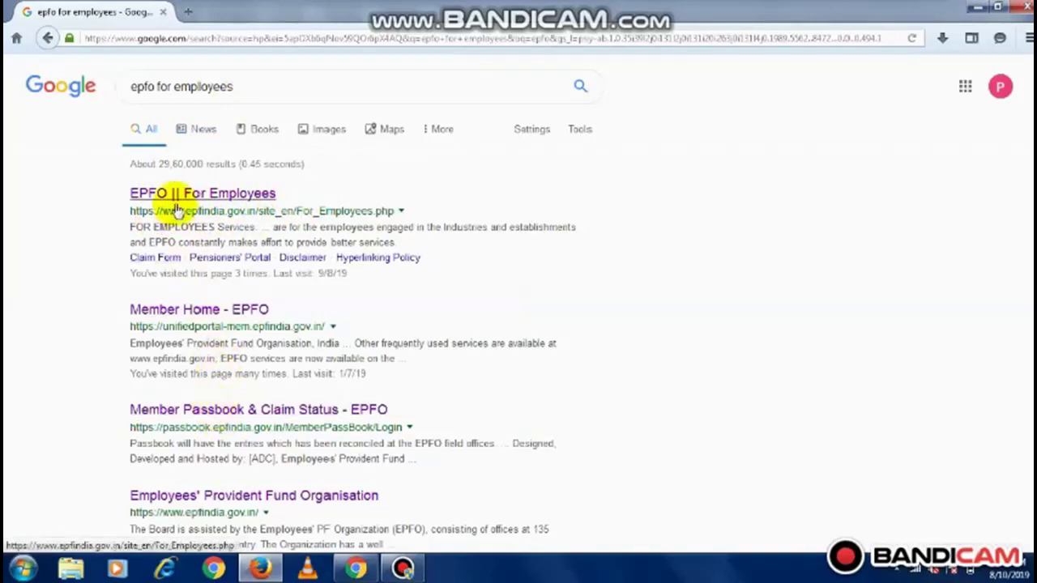
Open the 'EPFO || For Employees' result and scroll down to its Services links
left_click(183, 204)
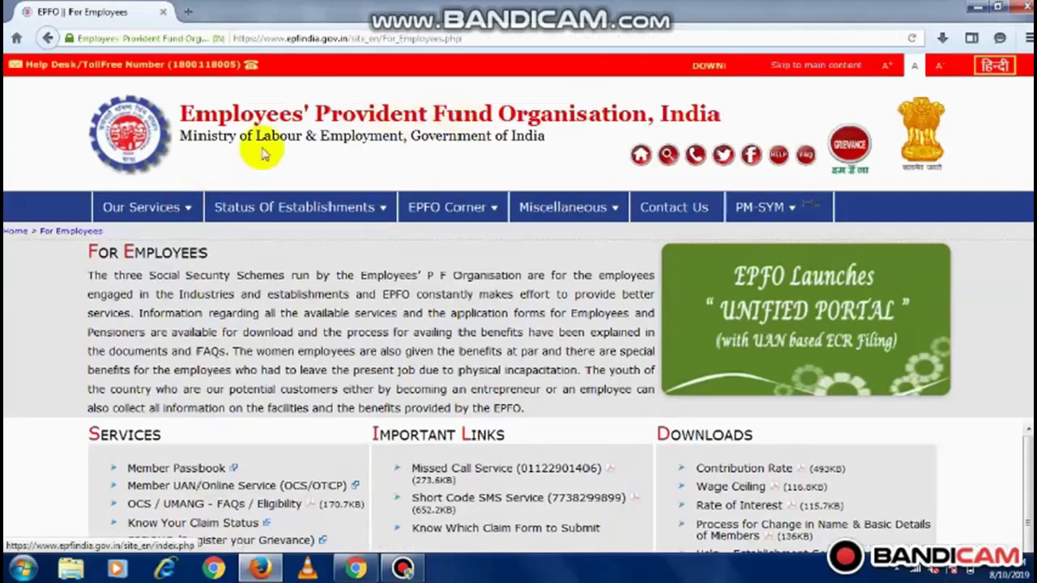
mouse_move(158, 211)
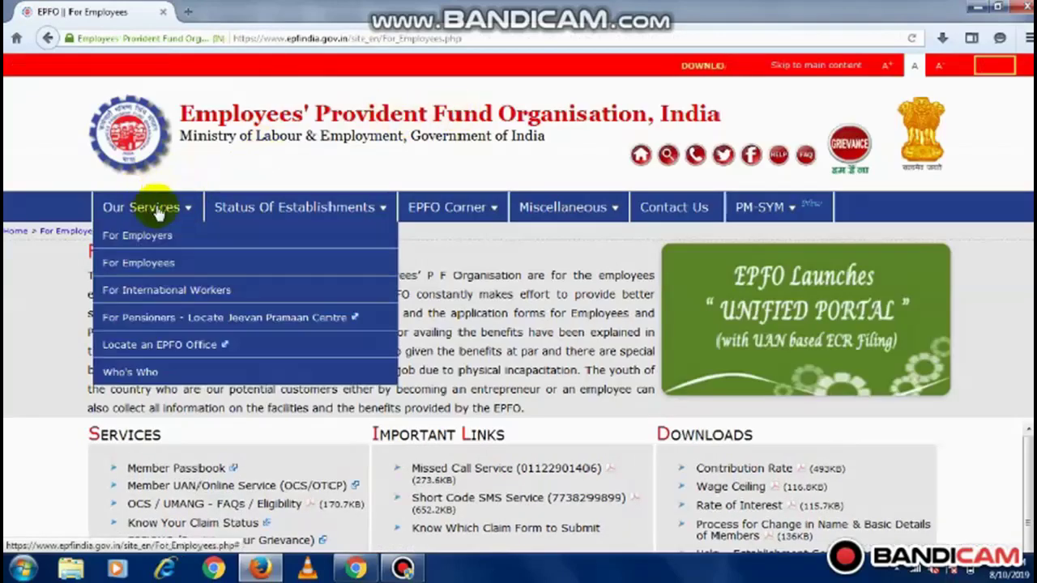
mouse_move(444, 210)
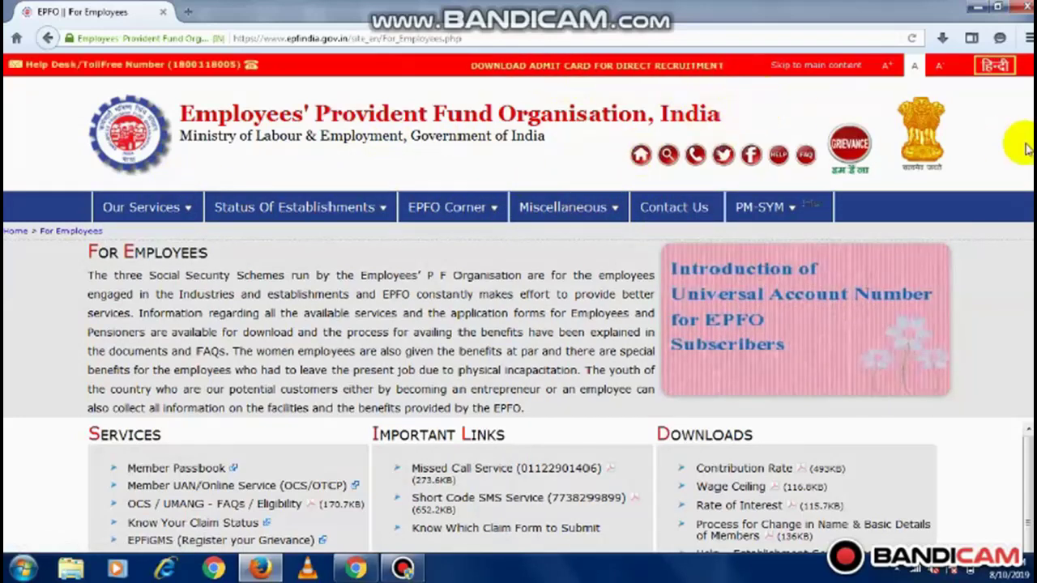
scroll(1026, 154, "down", 2)
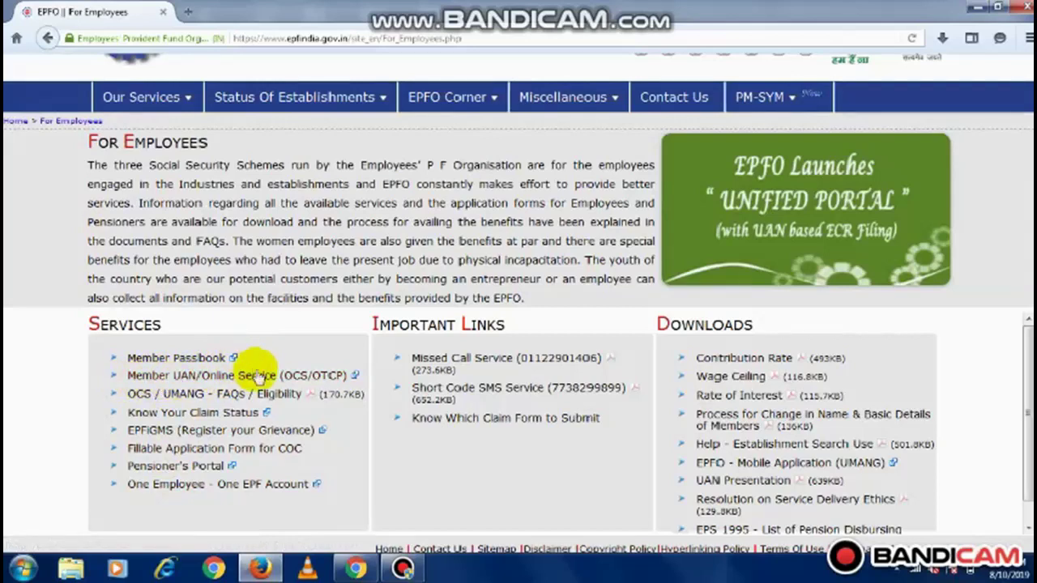
Go through Member UAN/Online Service (OCS/OTCP) to the Forgot Password link
left_click(253, 375)
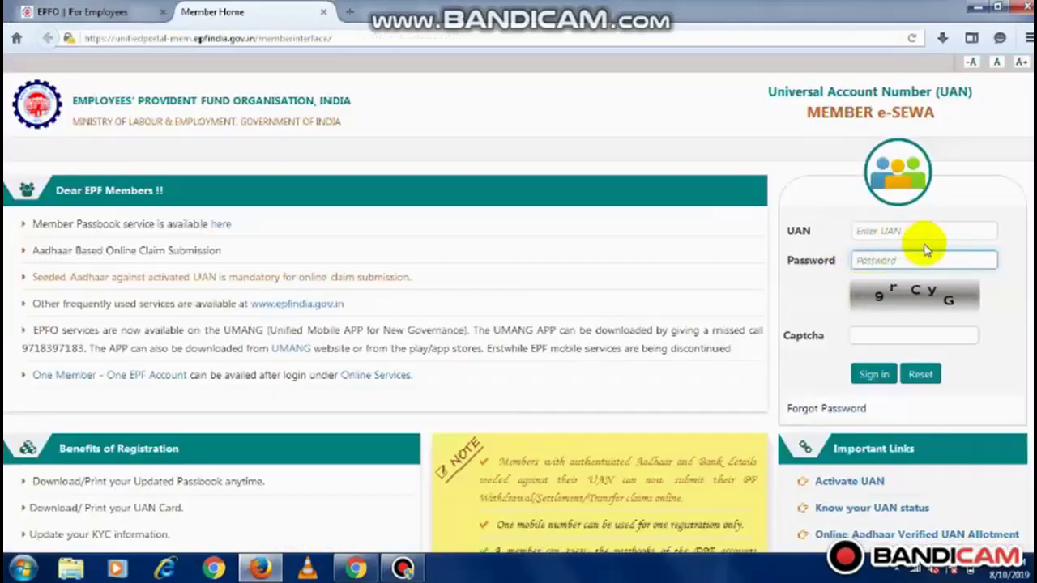
left_click(827, 410)
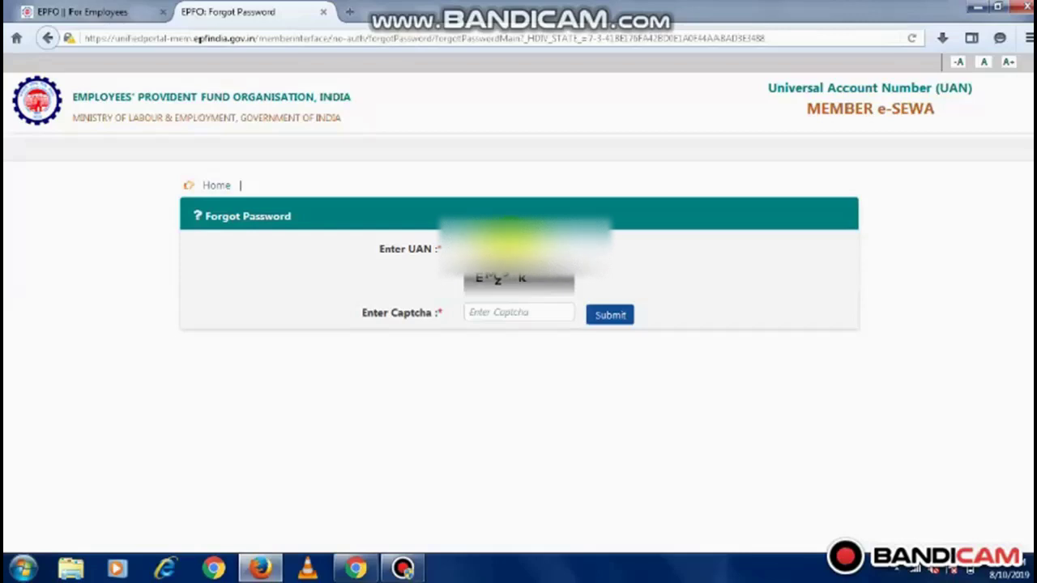
Enter the displayed captcha on the Forgot Password form and submit it
left_click(488, 309)
type("E")
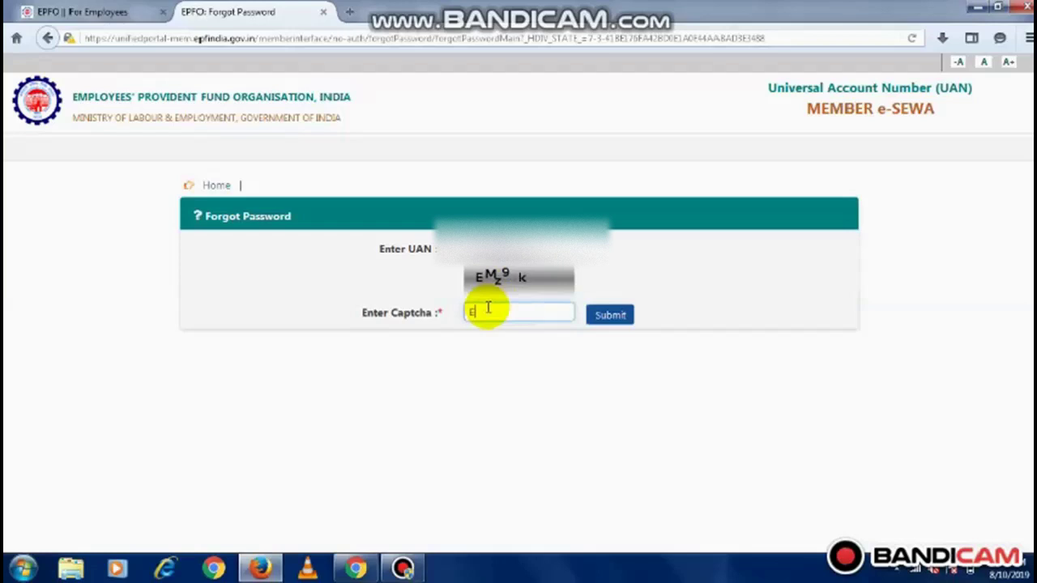
type("Mz9k")
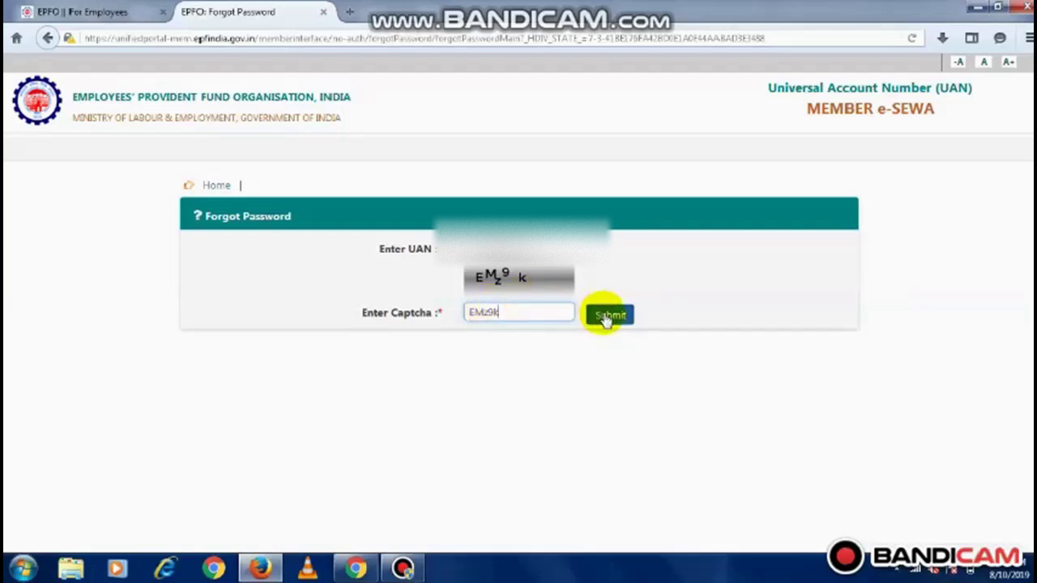
left_click(607, 316)
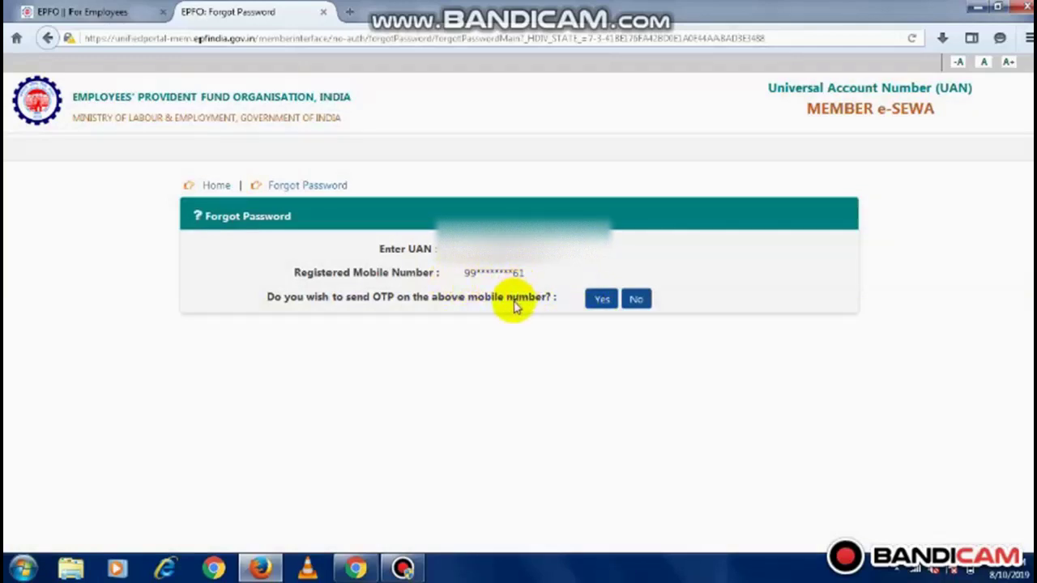
Choose No for sending the OTP and dismiss the Windows colour-scheme warning
left_click(635, 301)
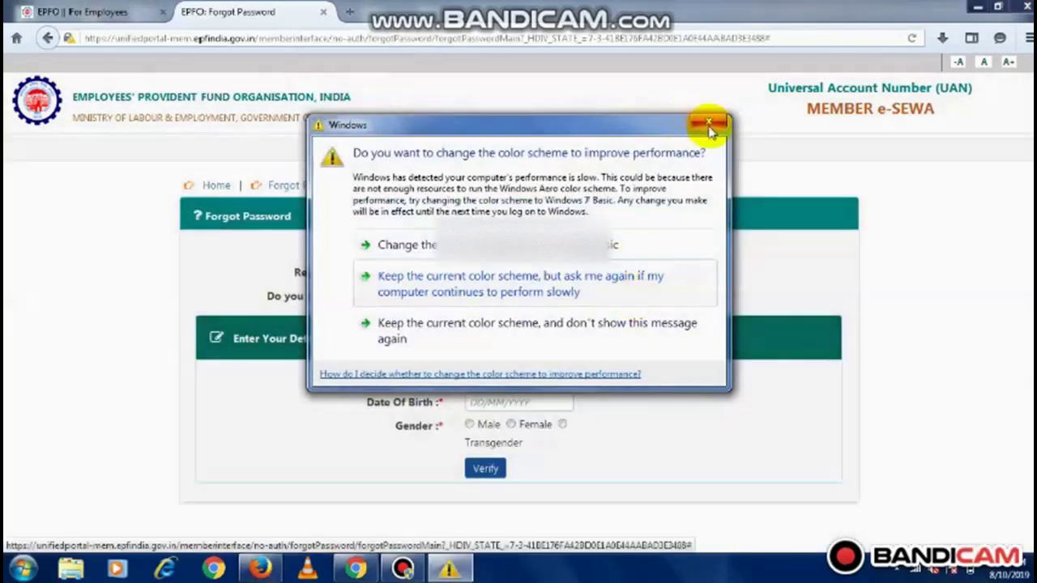
left_click(710, 126)
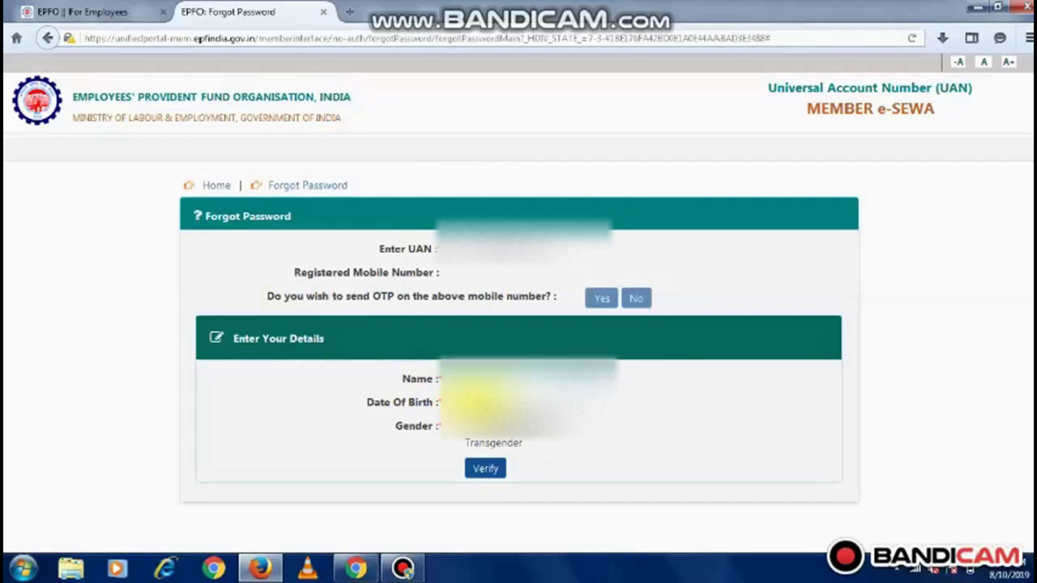
Pick the date of birth from the calendar, then verify name, birth date and gender
left_click(486, 402)
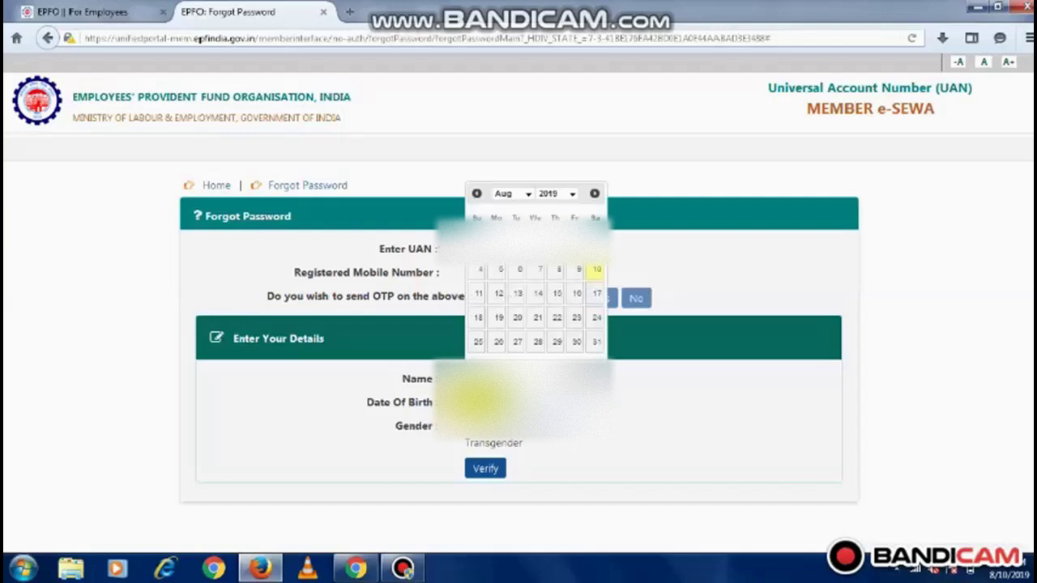
left_click(516, 355)
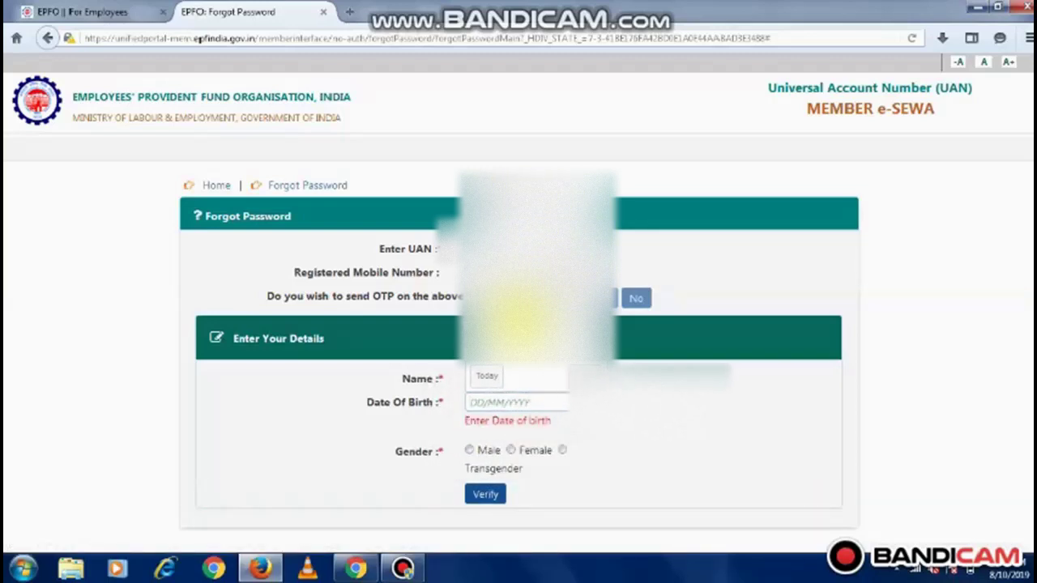
left_click(490, 402)
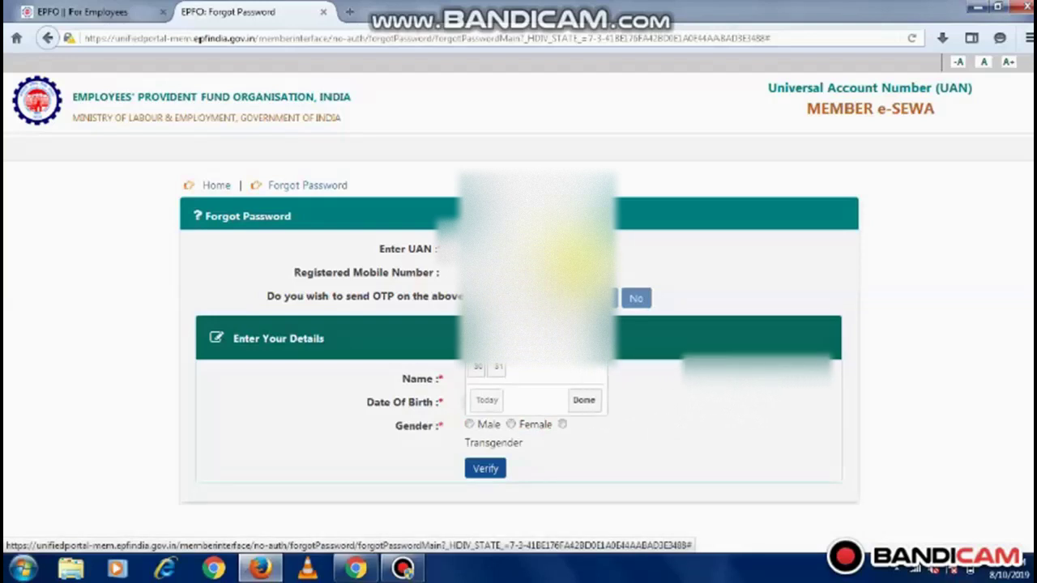
left_click(450, 290)
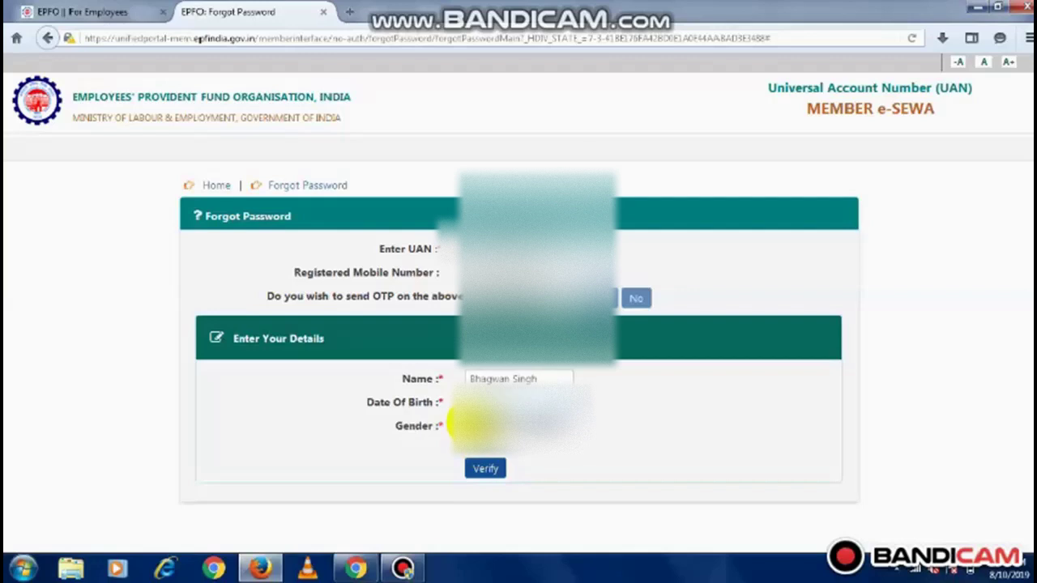
left_click(486, 468)
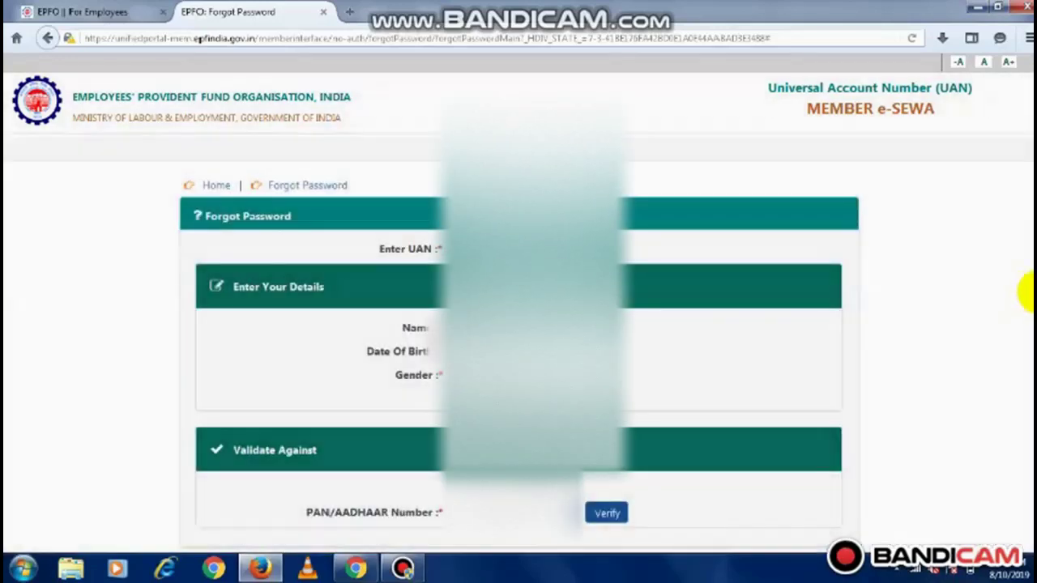
scroll(1023, 293, "down", 2)
scroll(519, 284, "down", 1)
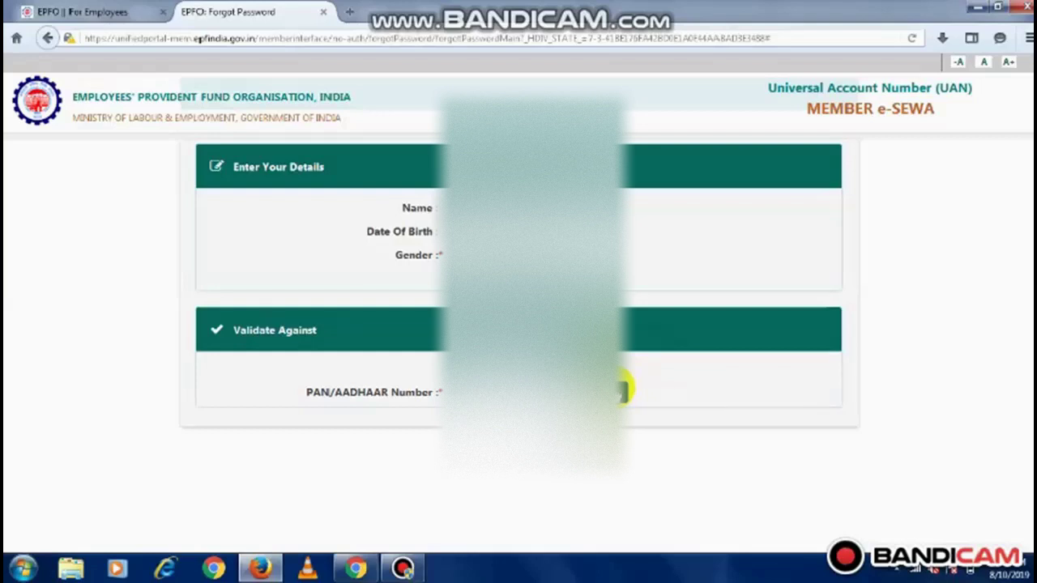
Verify the PAN/Aadhaar number, enter the new mobile number and request an OTP
left_click(622, 390)
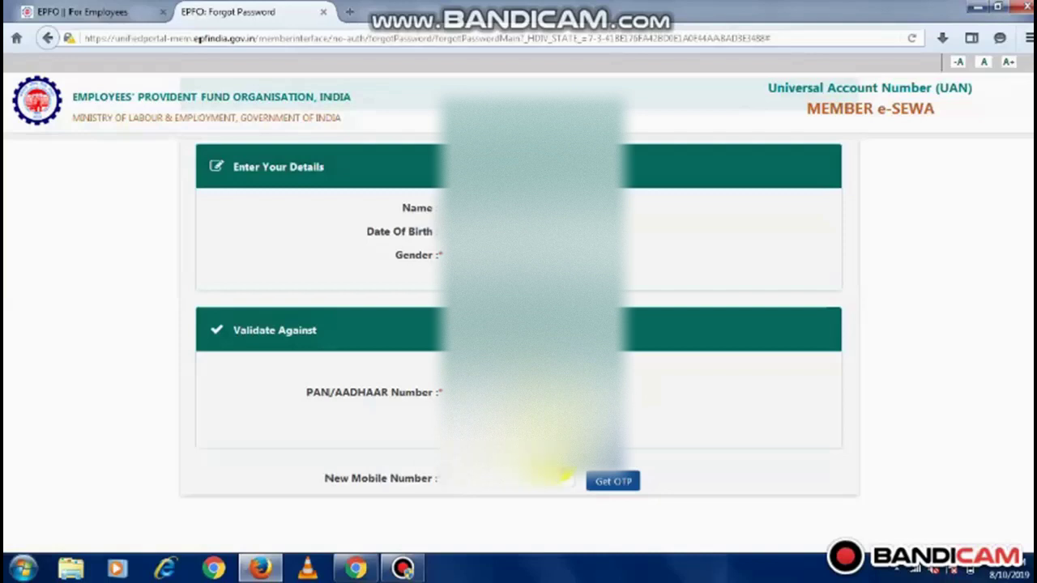
left_click(478, 485)
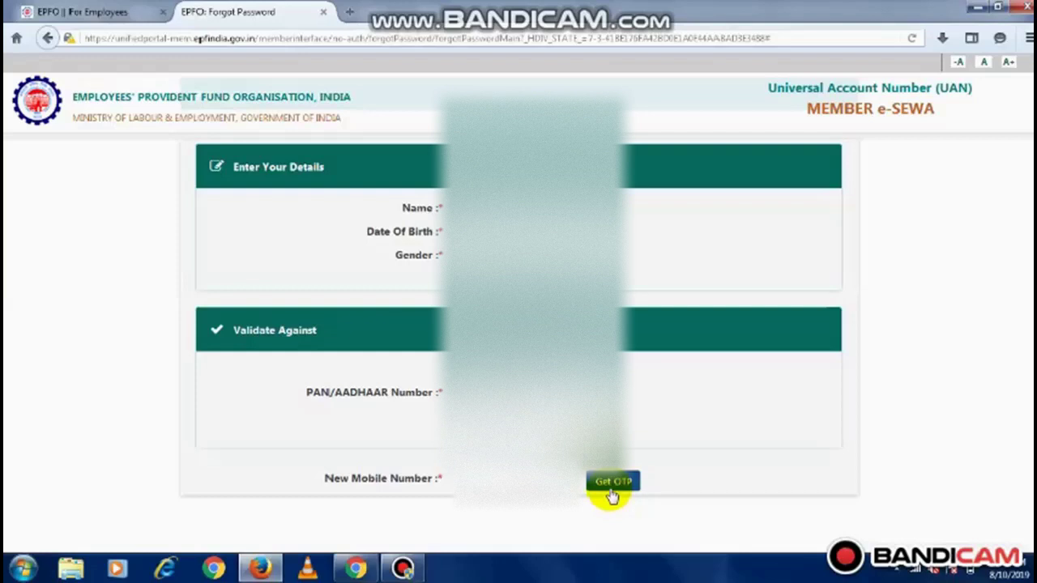
left_click(610, 489)
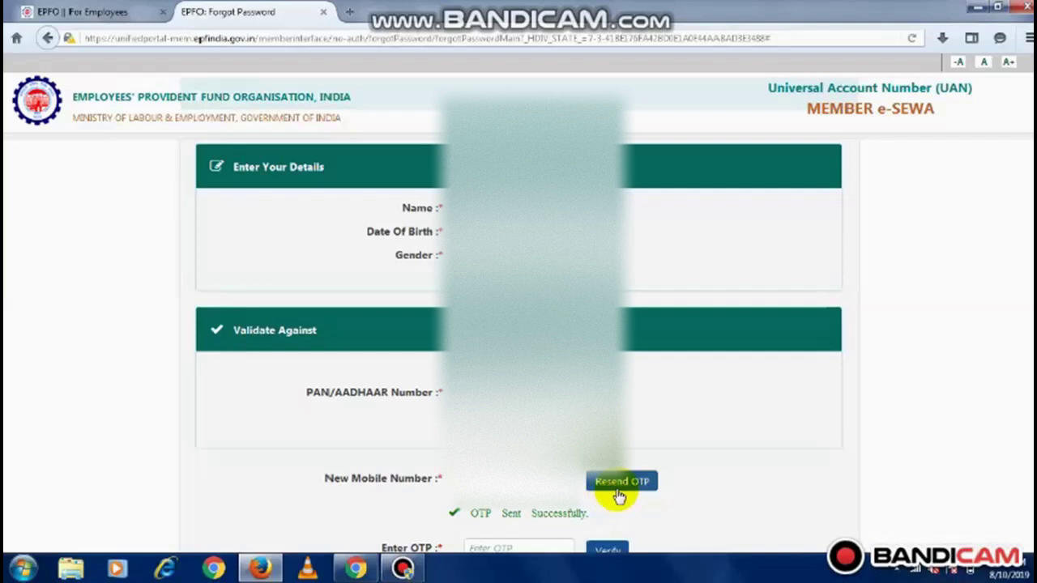
Enter the received OTP in the Enter OTP box and verify it
scroll(519, 324, "down", 1)
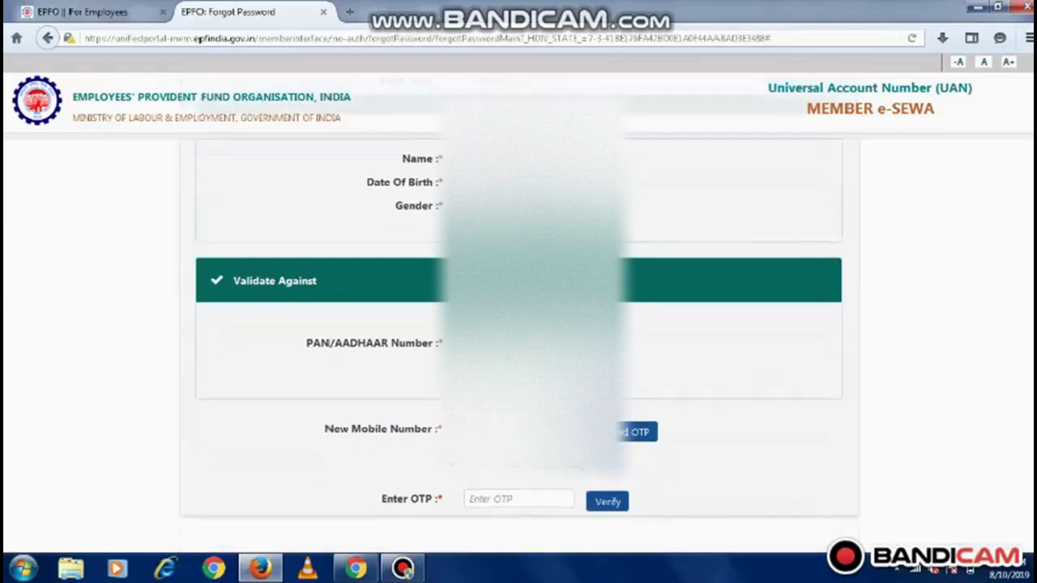
left_click(498, 496)
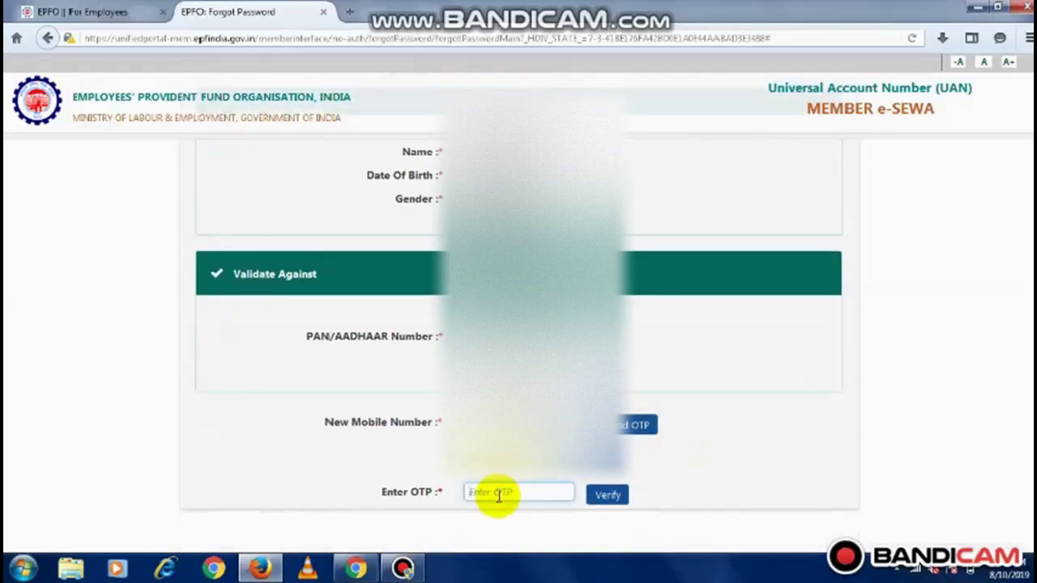
type("1234")
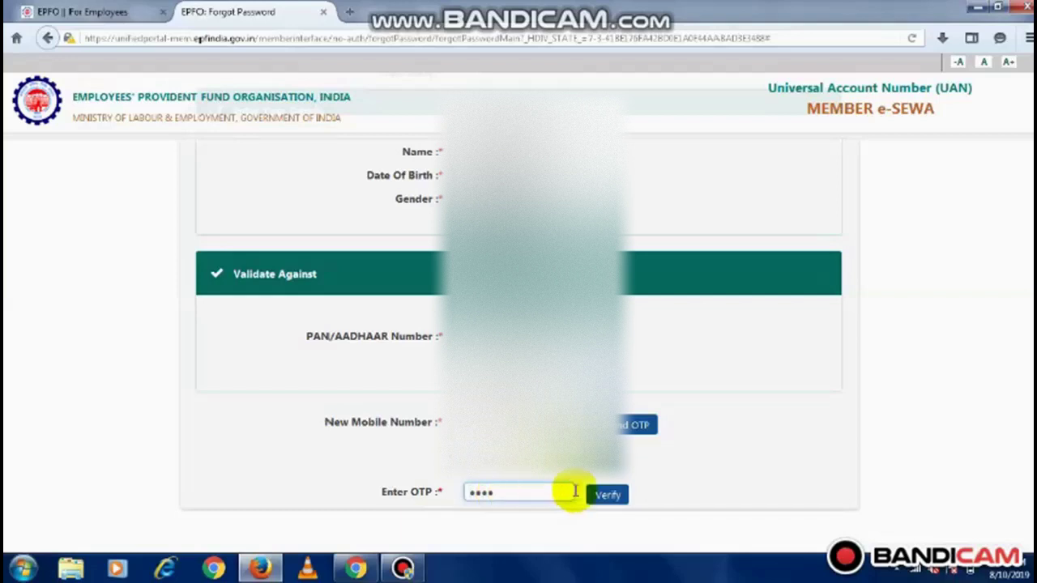
left_click(616, 495)
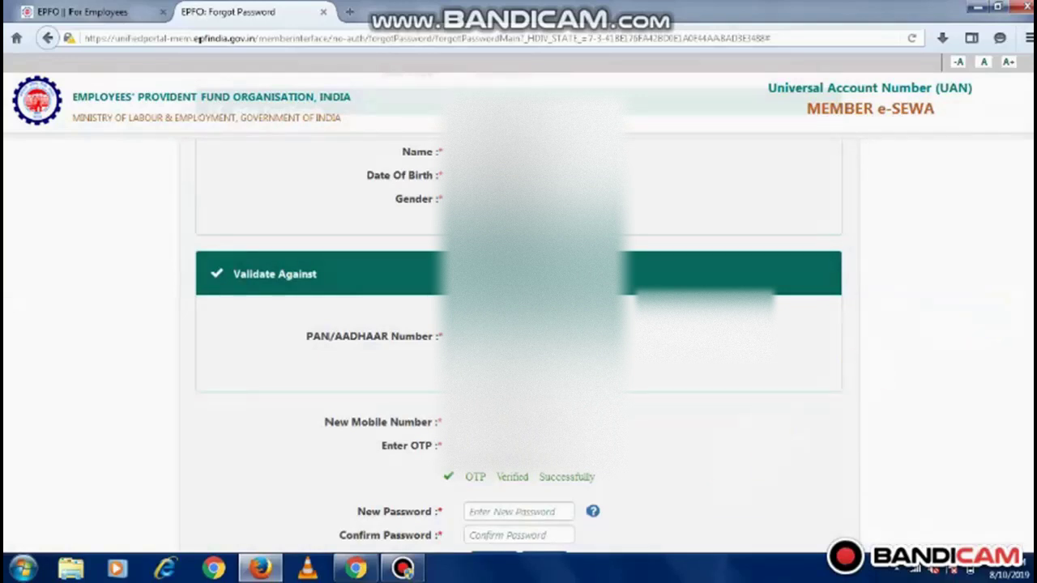
Fill in and confirm the new password, then submit the reset
scroll(1027, 278, "down", 2)
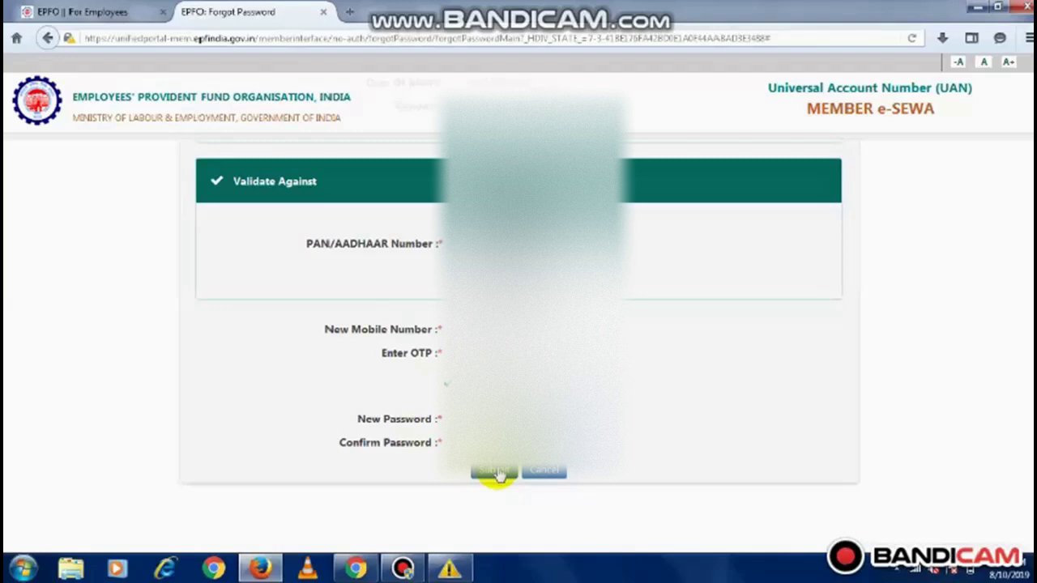
left_click(496, 473)
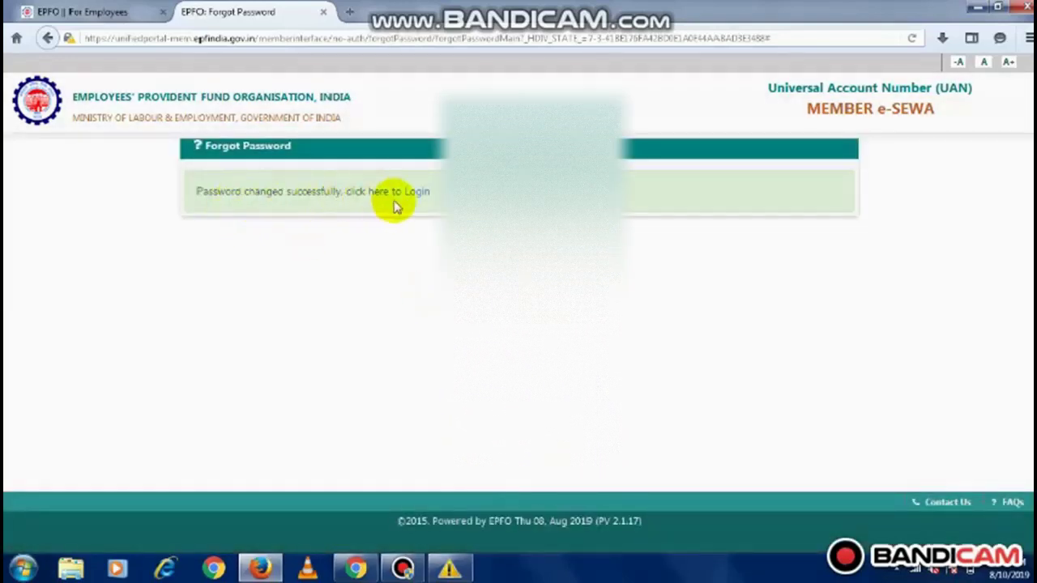
Follow the 'click here to Login' link in the success message
left_click(419, 197)
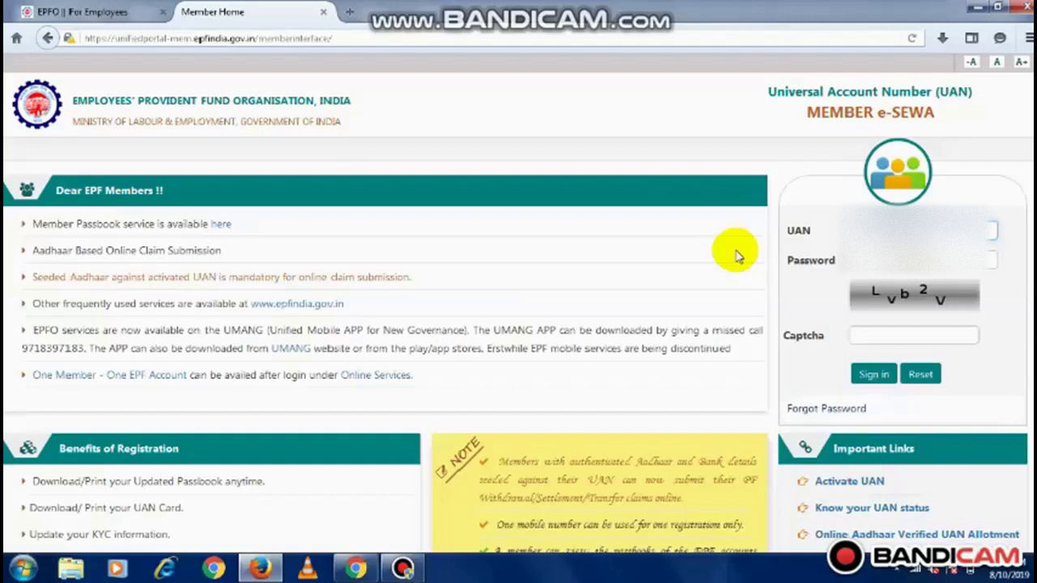
Fill in the account password, enter captcha 'Lvb2V', and sign in to the member account
left_click(883, 260)
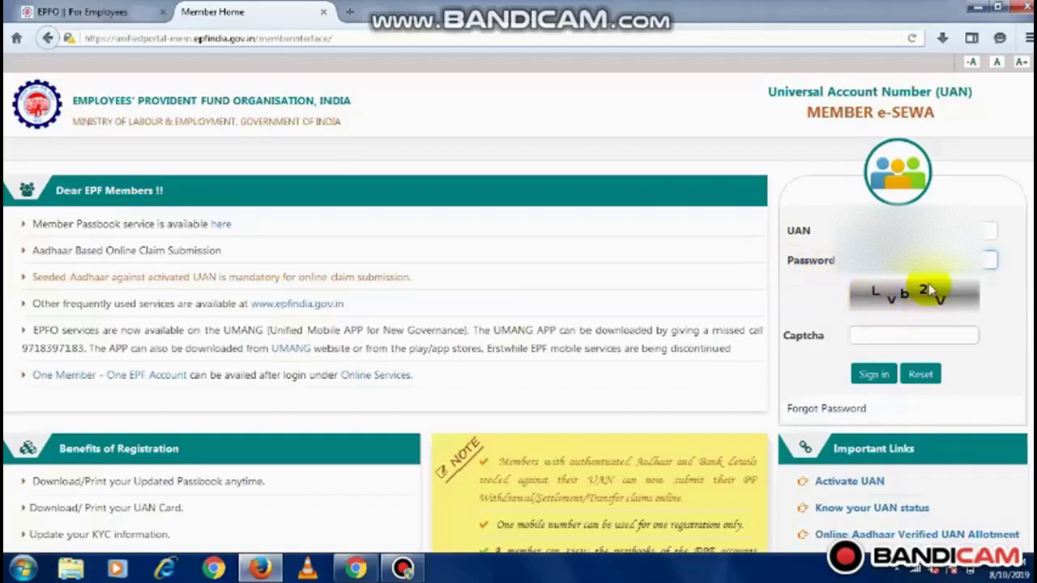
left_click(857, 335)
type("L")
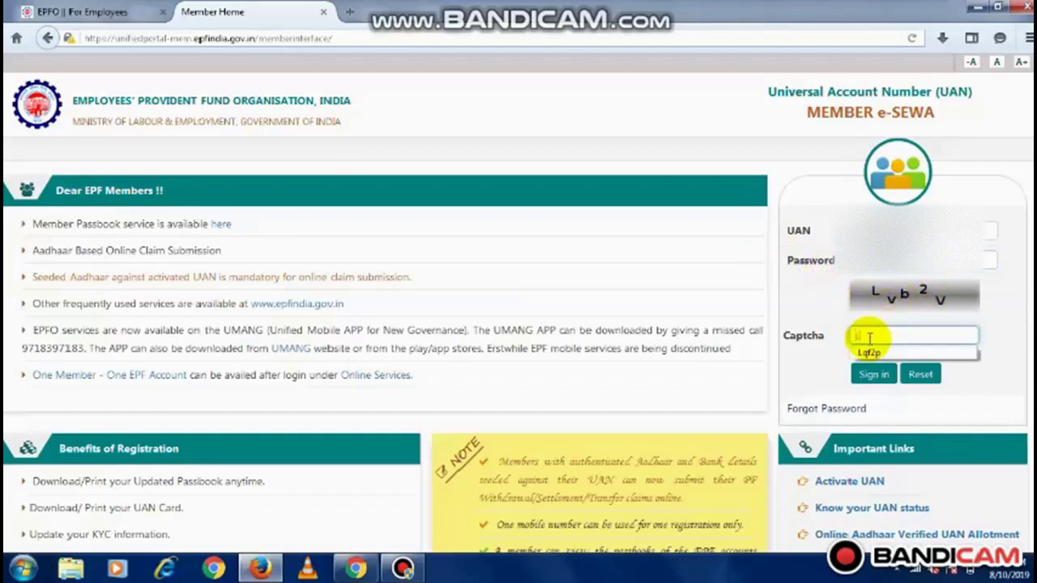
type("vb")
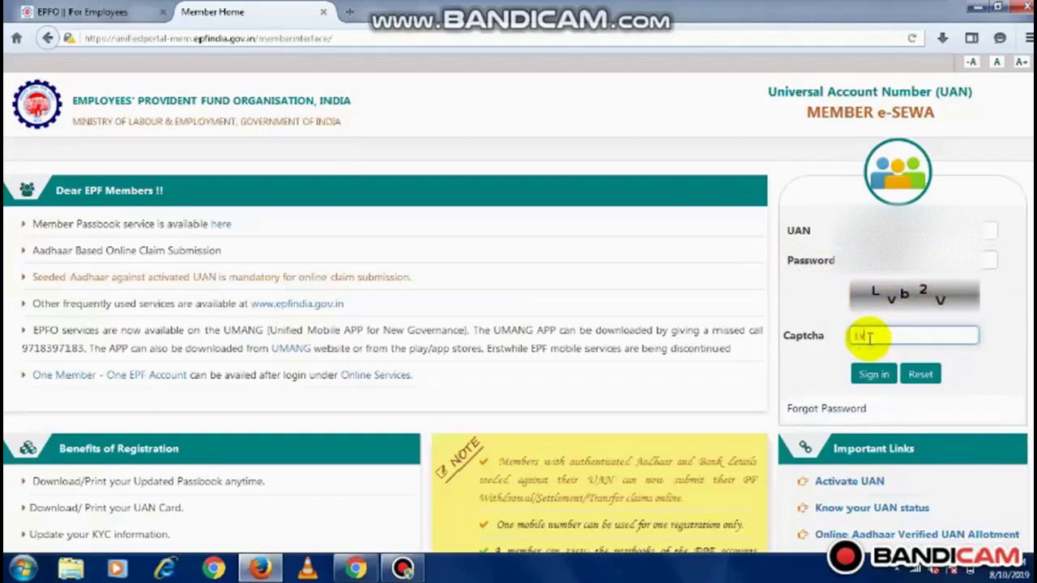
type("2V")
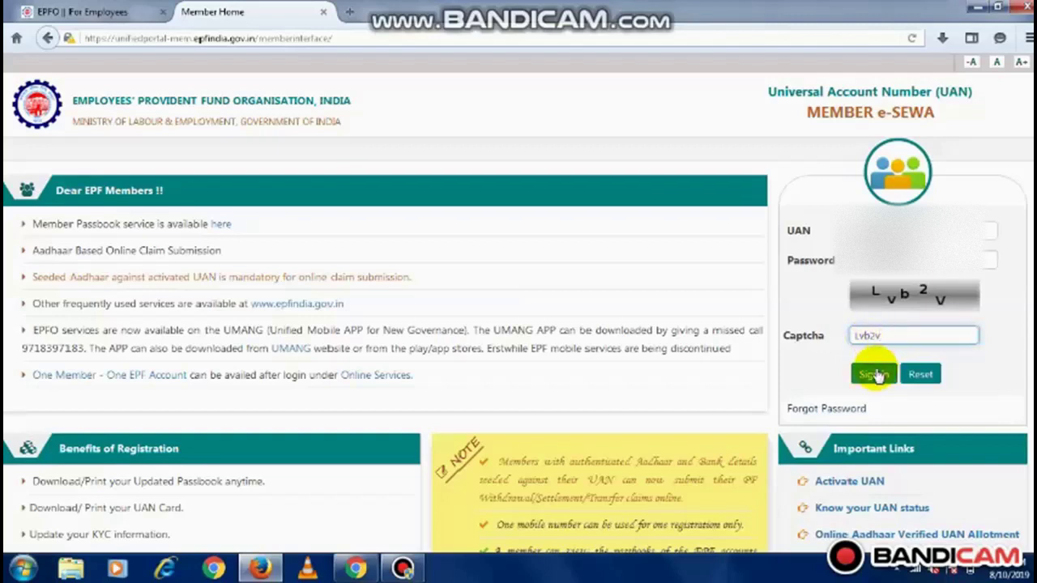
left_click(873, 373)
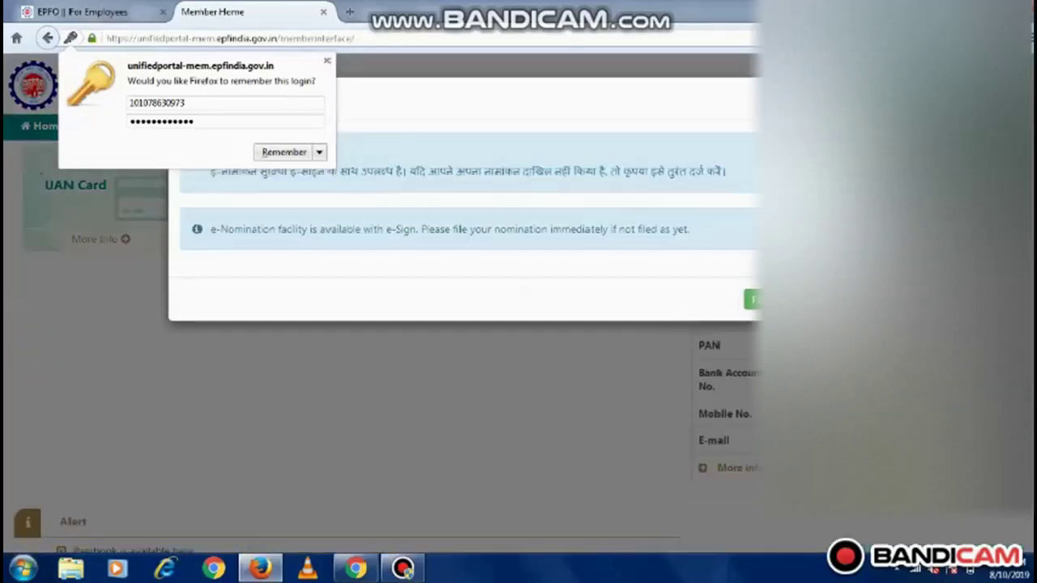
Close the remember-login and e-Nomination pop-ups, then scroll to the passbook-available alert
left_click(762, 300)
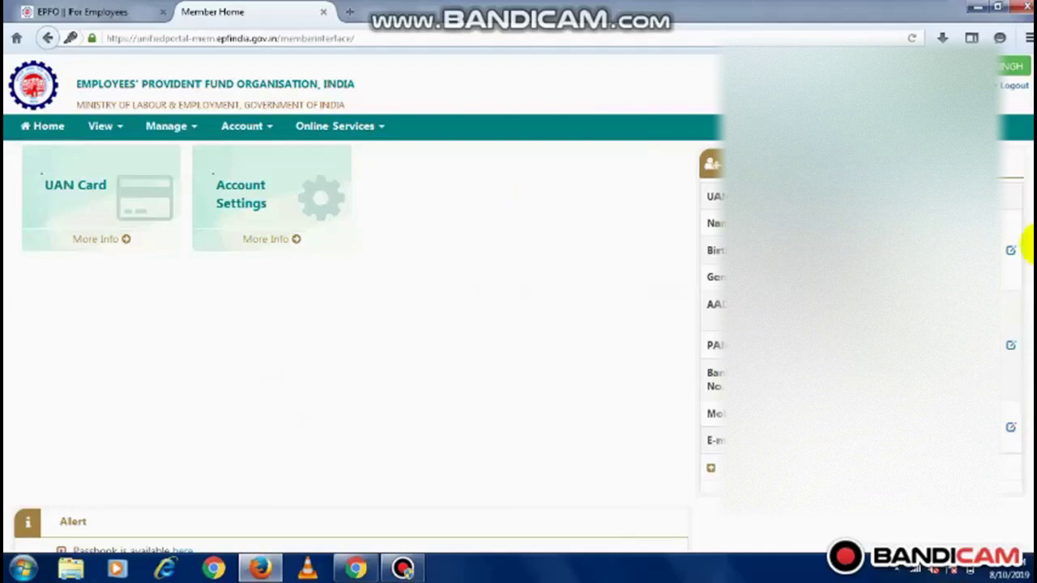
scroll(349, 341, "down", 2)
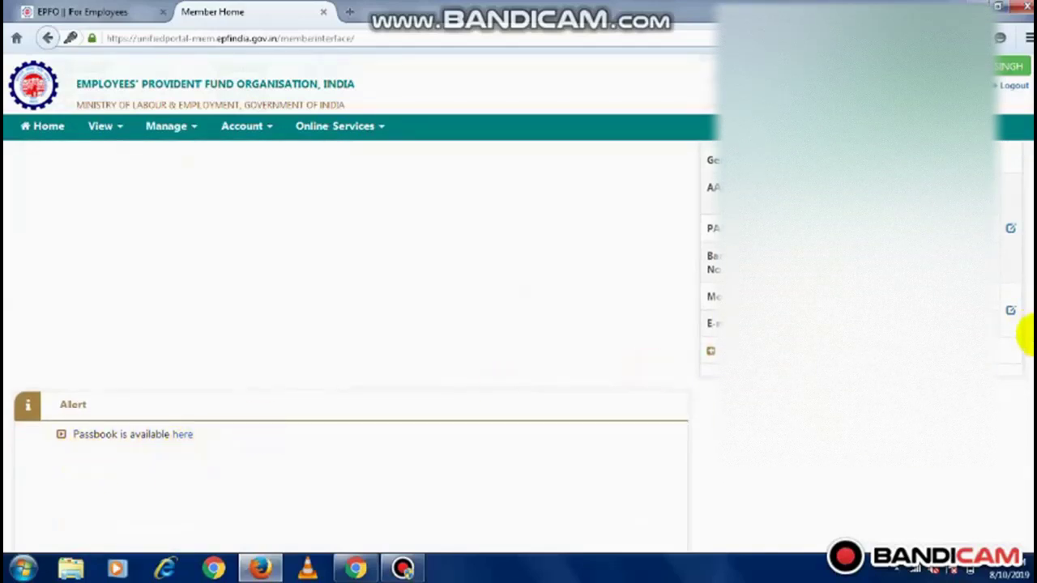
scroll(1024, 333, "up", 1)
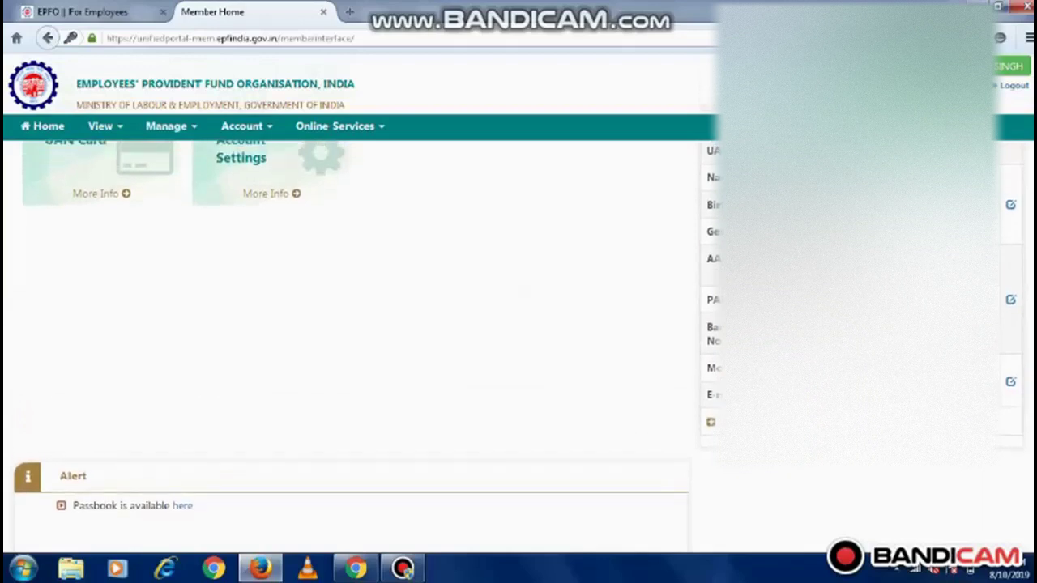
scroll(1022, 243, "up", 1)
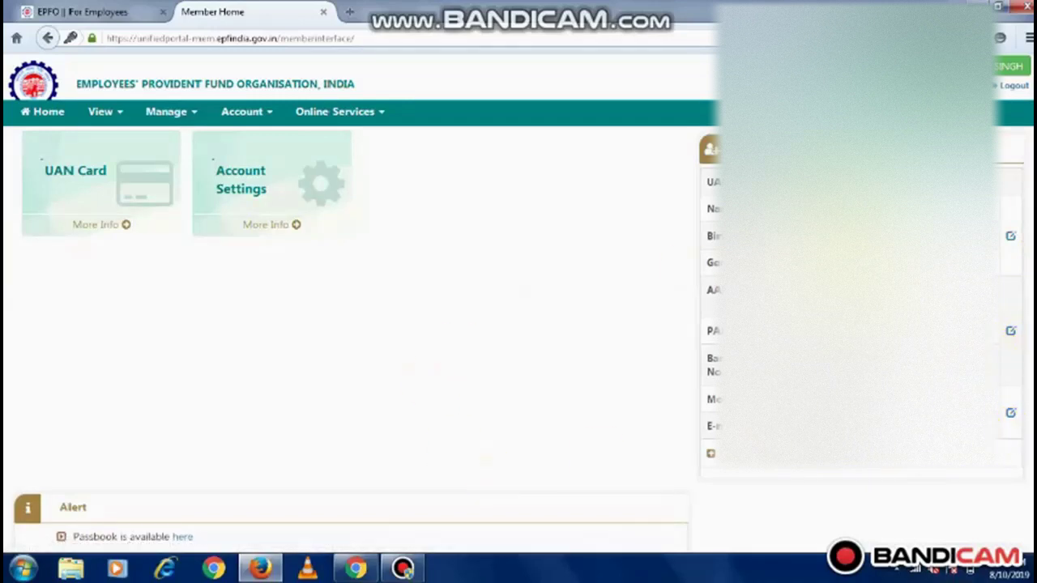
scroll(1022, 308, "down", 2)
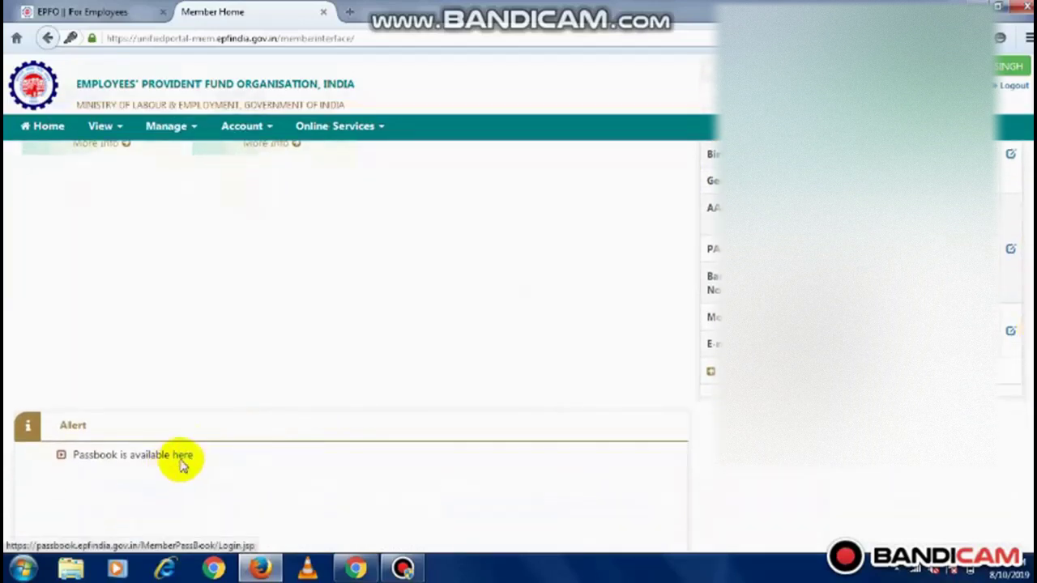
Open the passbook 'here' link in a new tab and dismiss the UAN autocomplete suggestions
left_click(180, 458)
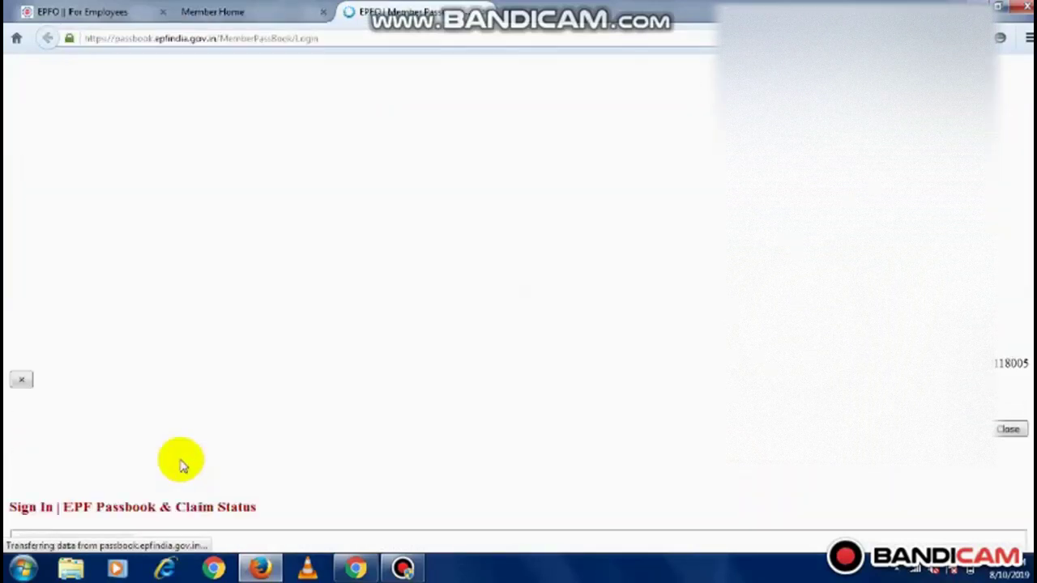
scroll(271, 382, "down", 5)
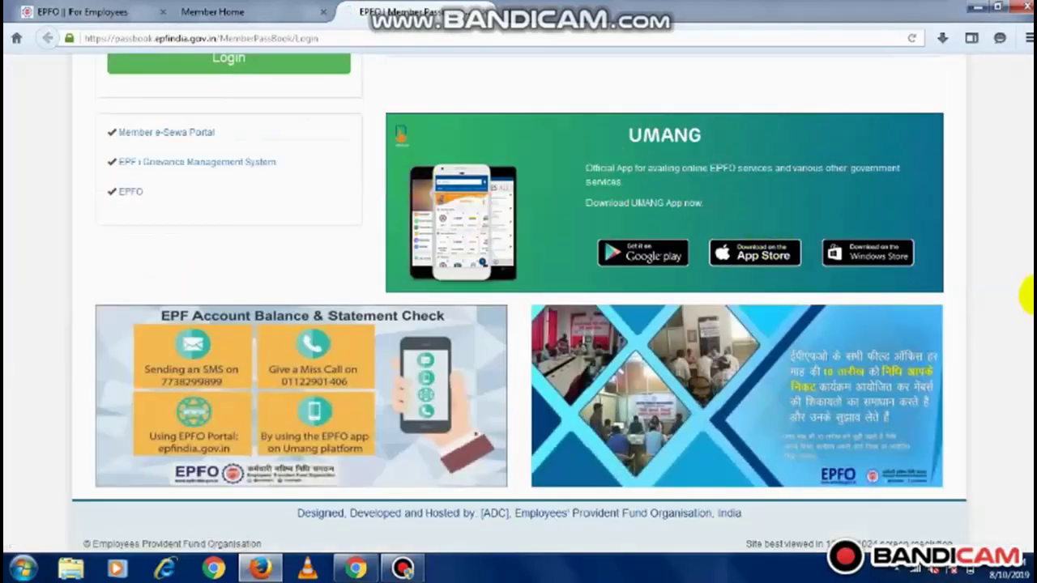
scroll(1020, 296, "up", 3)
scroll(1026, 109, "up", 2)
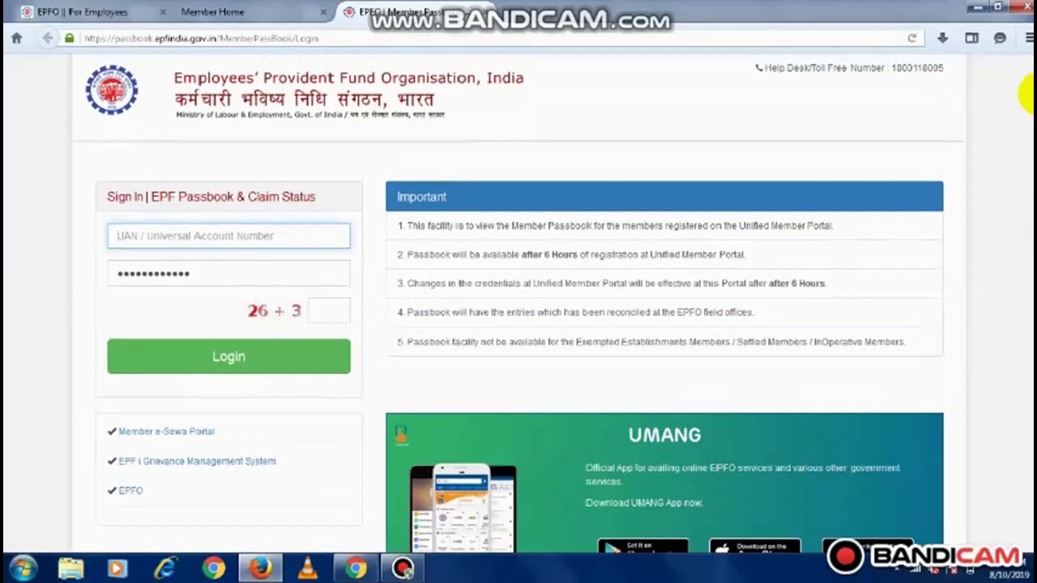
left_click(230, 238)
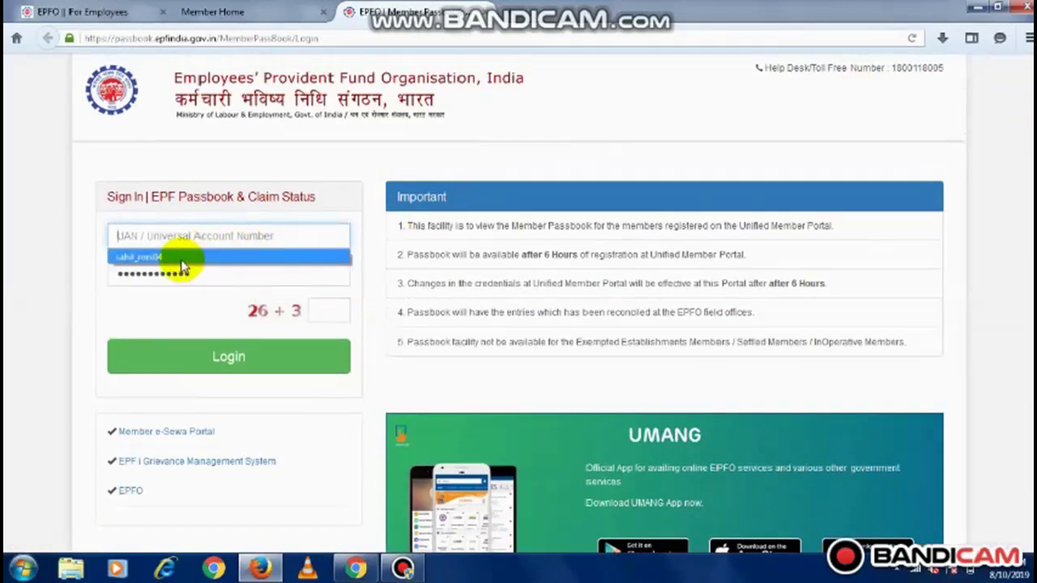
left_click(397, 175)
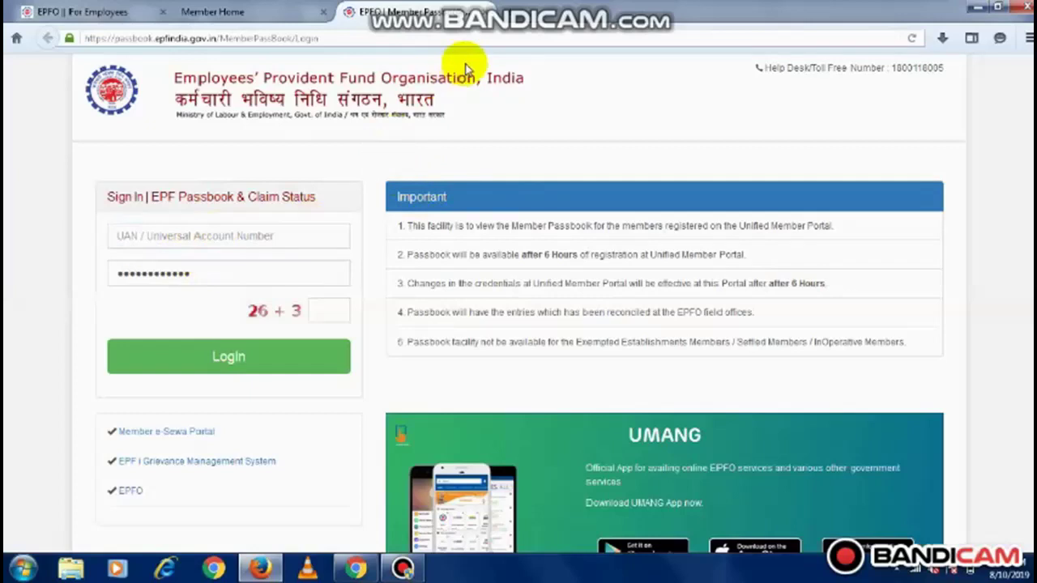